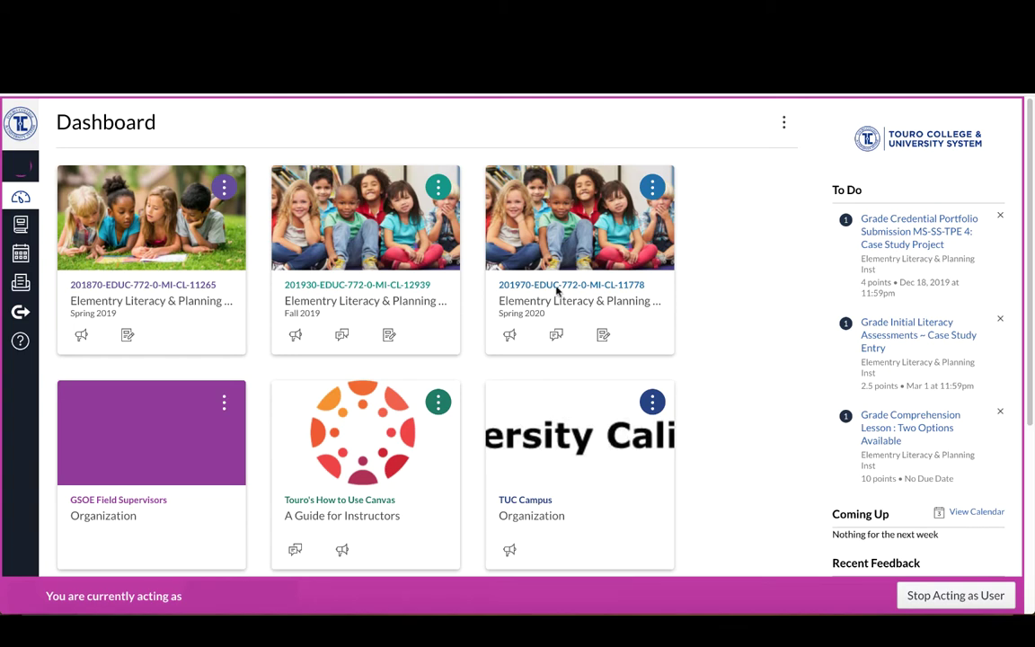
left_click(646, 344)
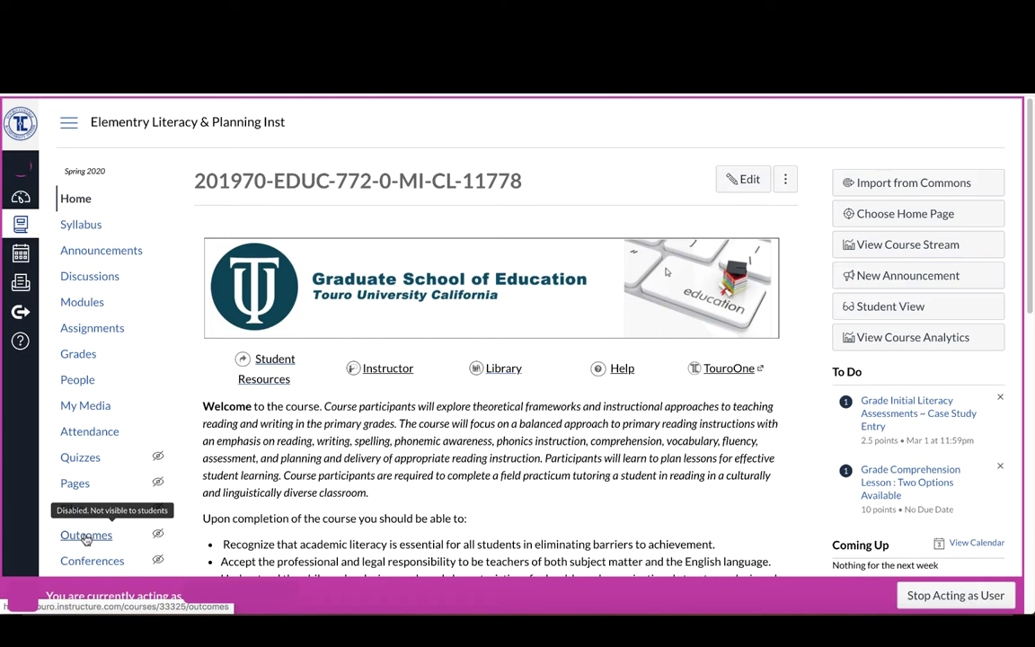
Go to the course's Outcomes page and bring up the Find Outcomes dialog.
left_click(87, 538)
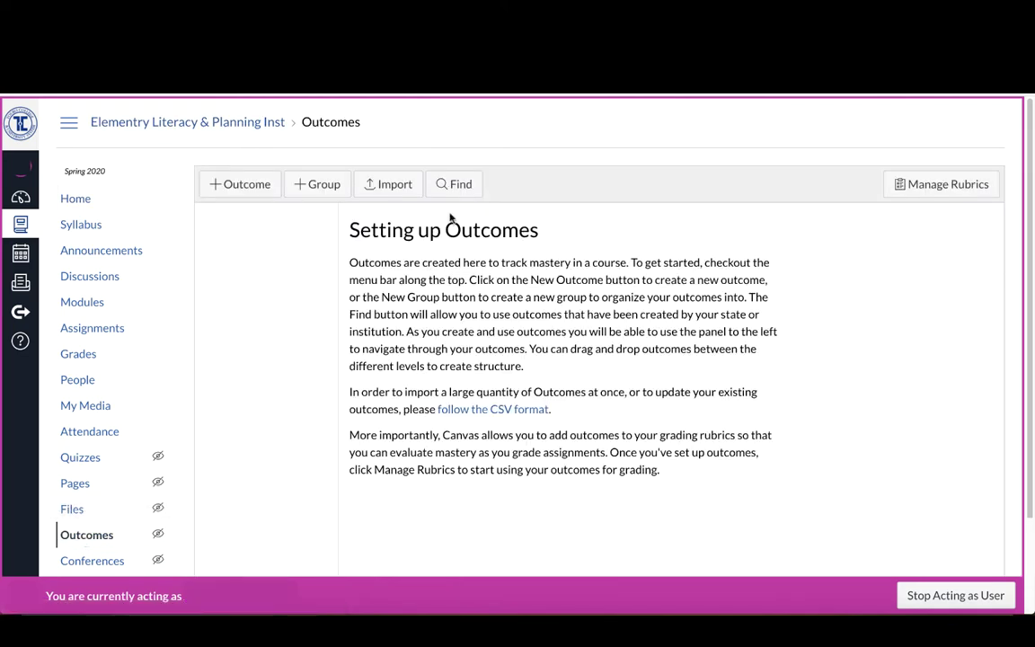
left_click(458, 184)
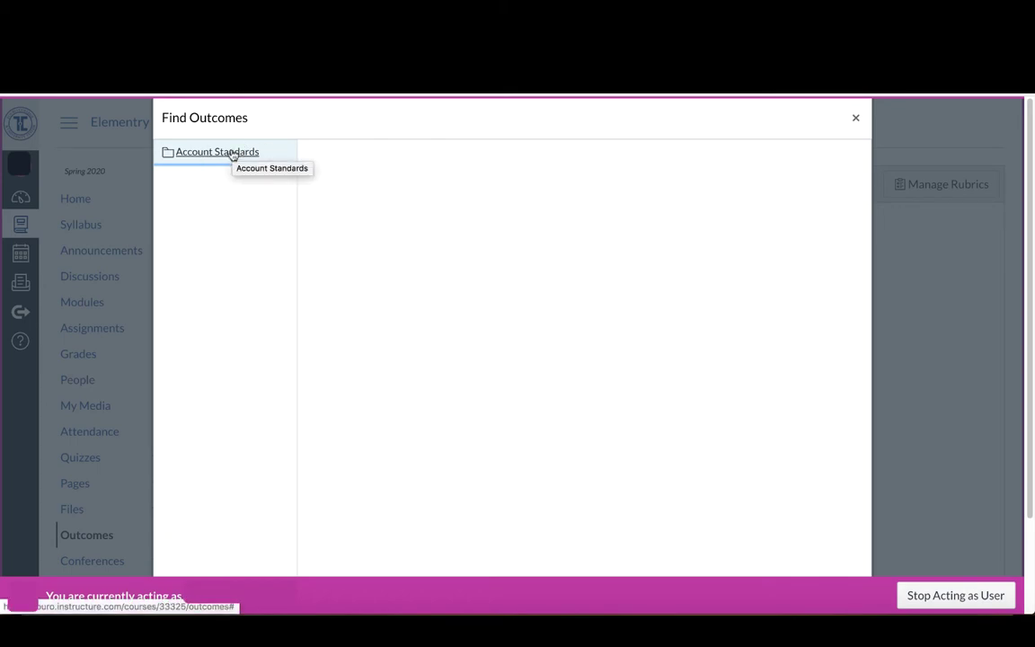
Import MS/SS TPE 5 from Account Standards > CA Education > MS/SS TPEs into the course.
left_click(232, 155)
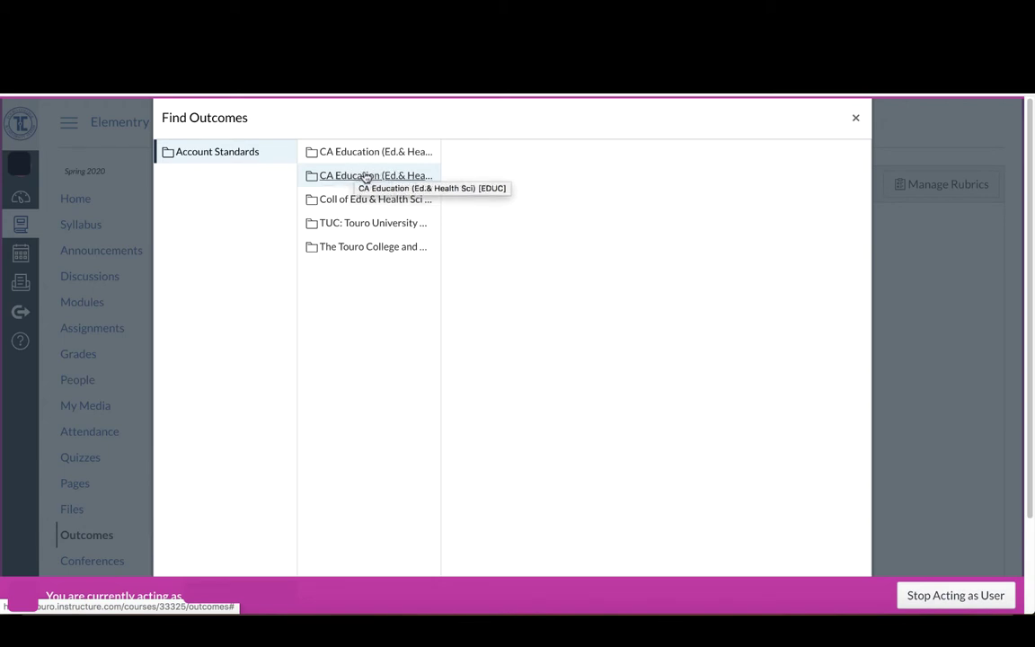
left_click(367, 177)
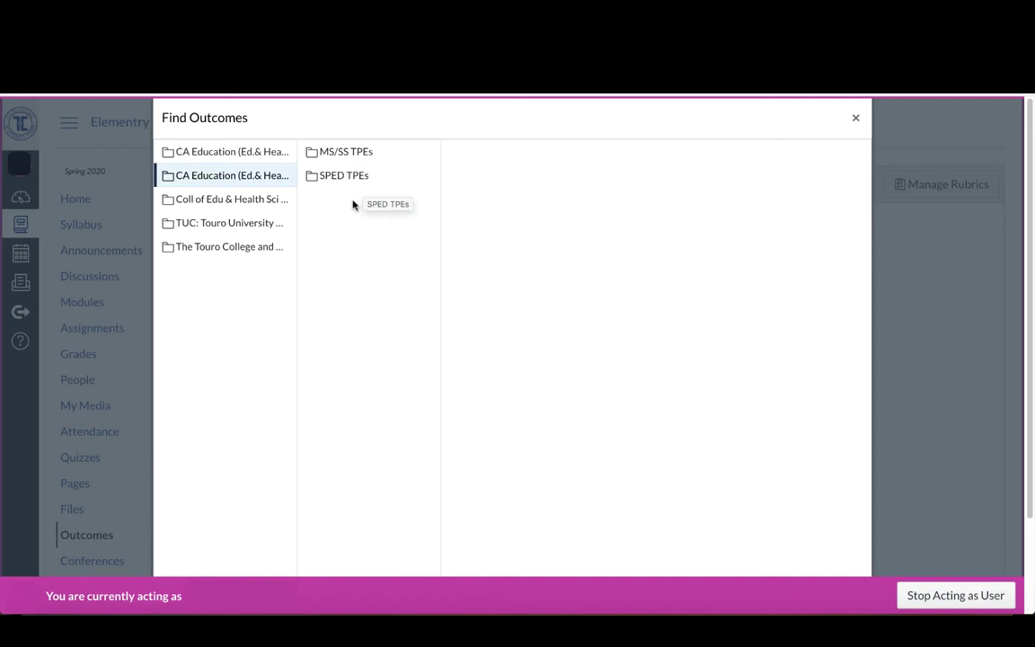
left_click(350, 153)
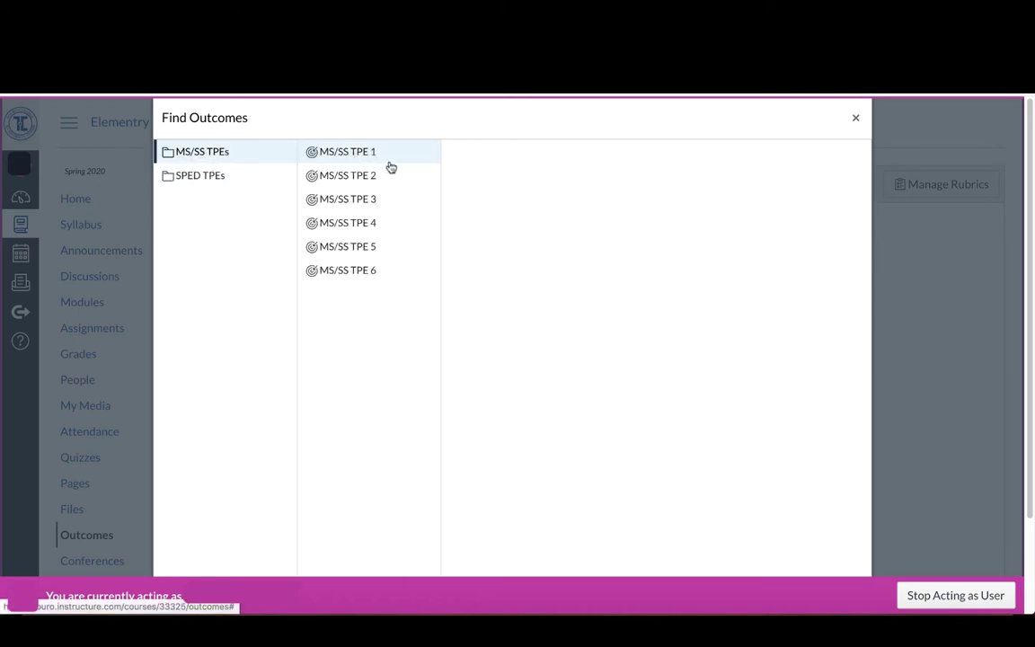
left_click(358, 248)
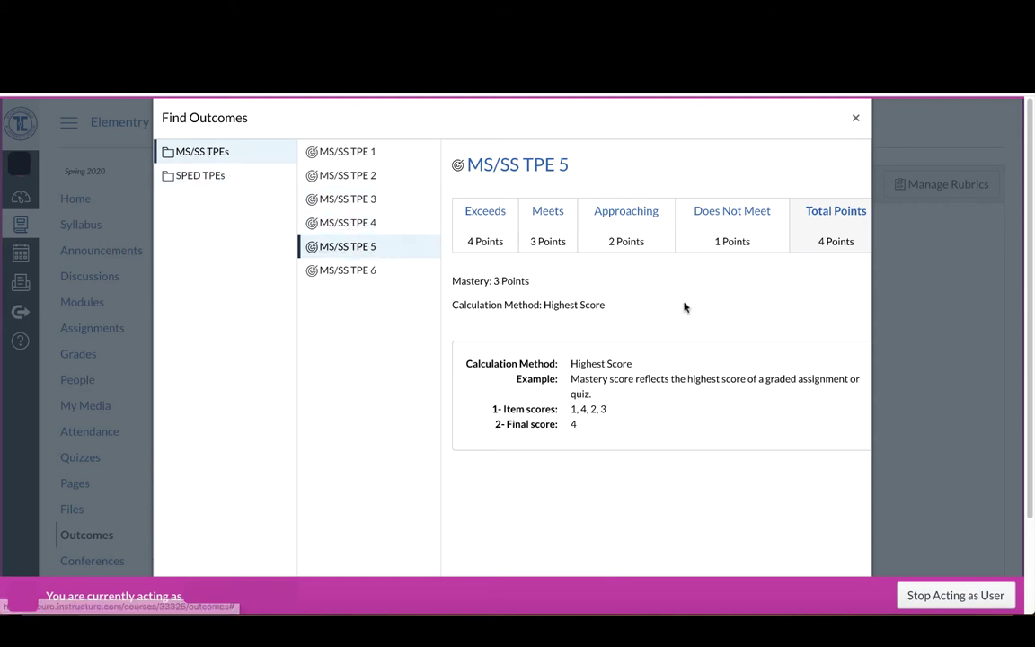
scroll(692, 314, "down", 2)
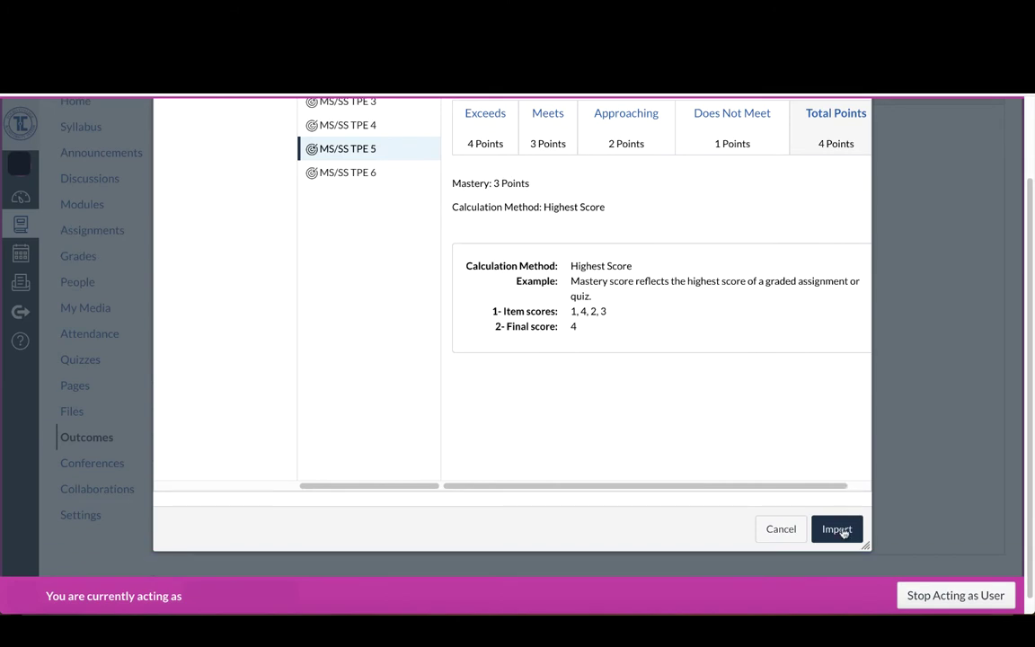
left_click(837, 529)
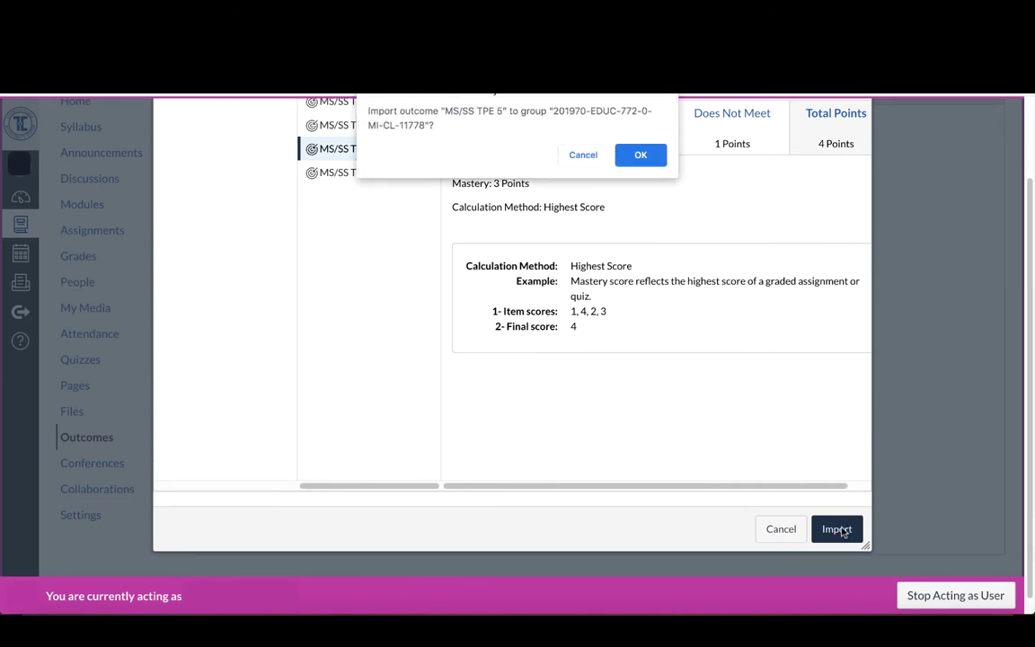
left_click(642, 156)
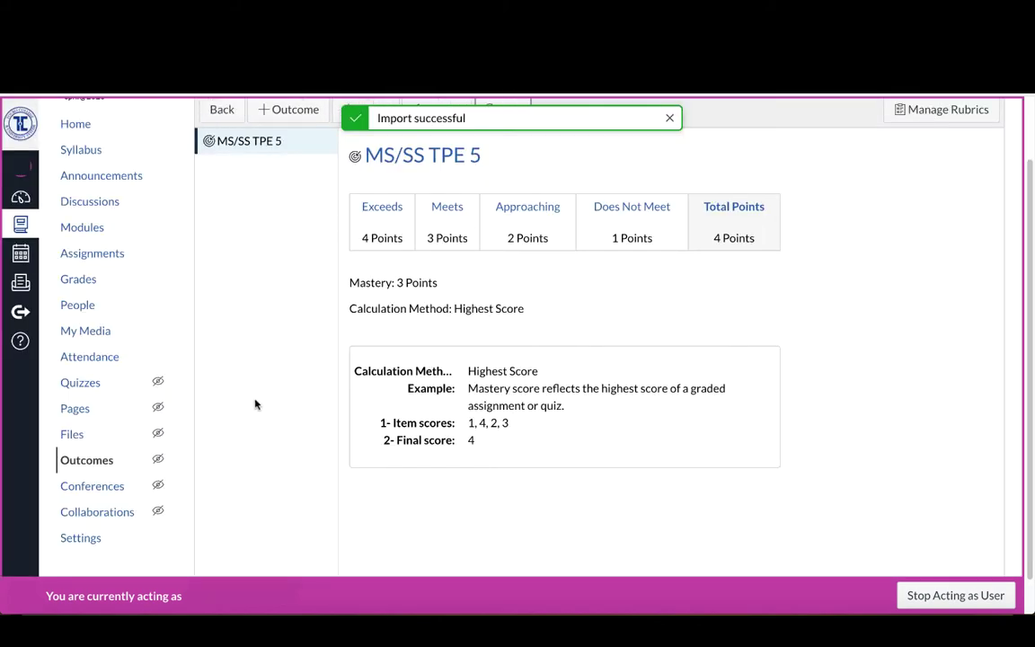
scroll(286, 384, "up", 2)
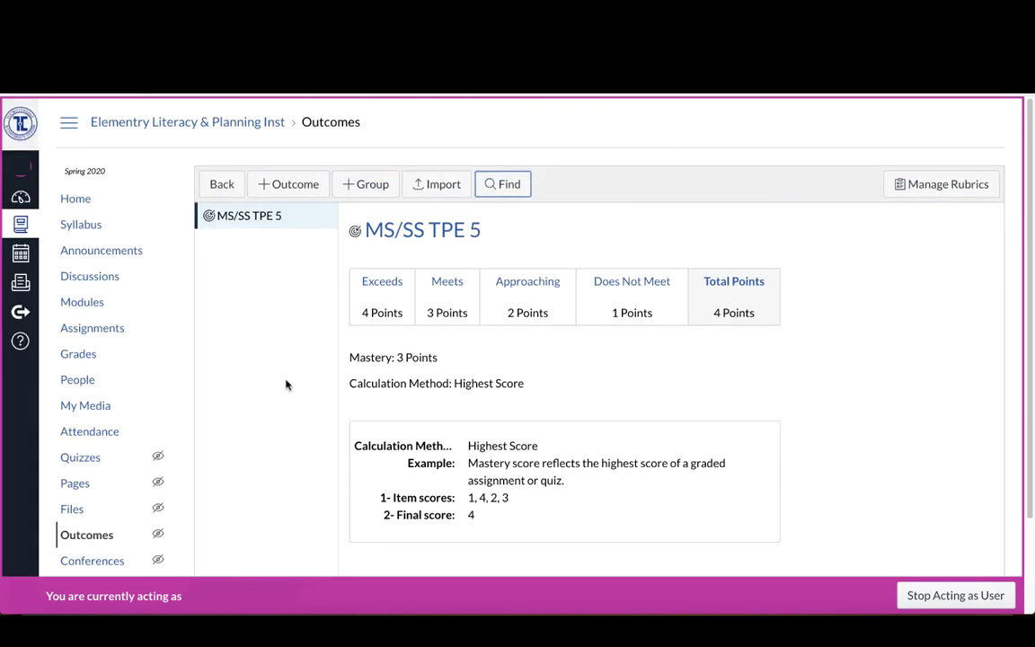
Import SPED TPE 11 from the SPED TPEs folder into the course.
left_click(497, 184)
left_click(212, 176)
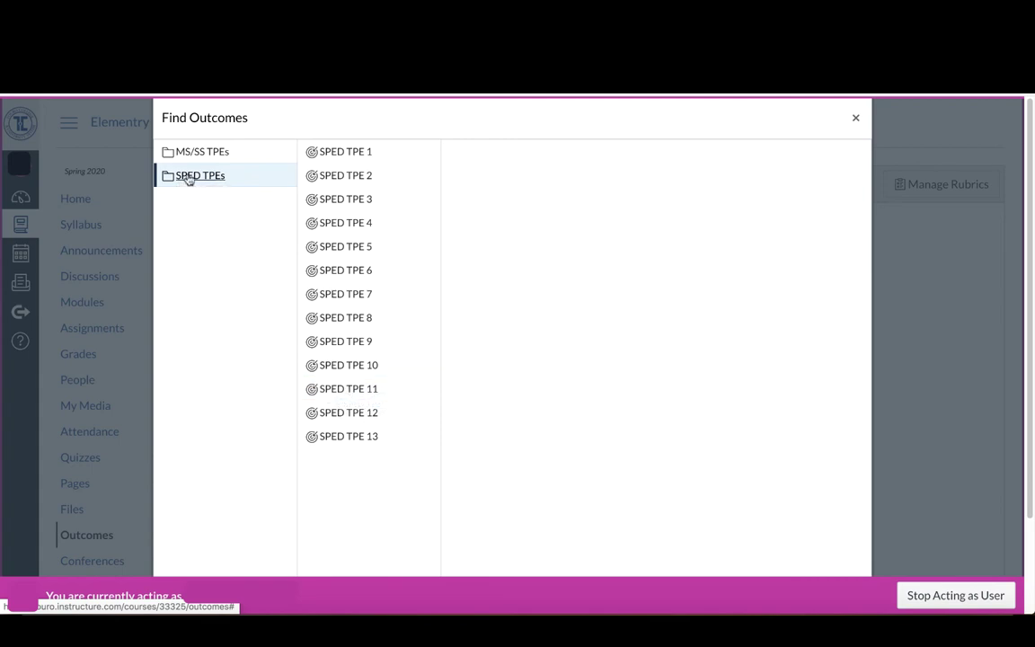
left_click(341, 390)
scroll(723, 455, "down", 3)
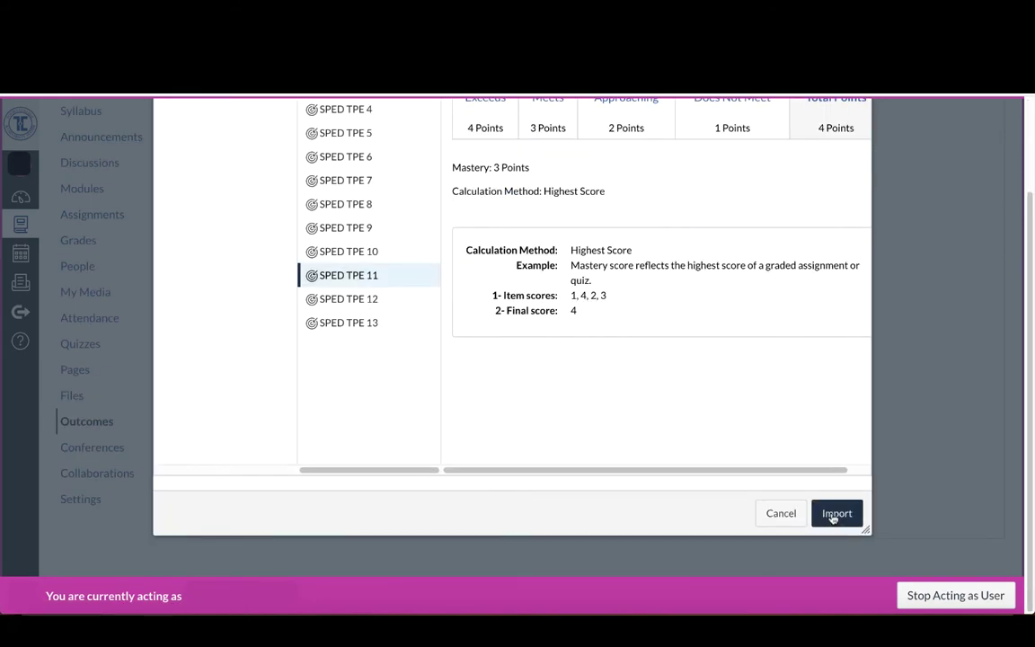
left_click(833, 516)
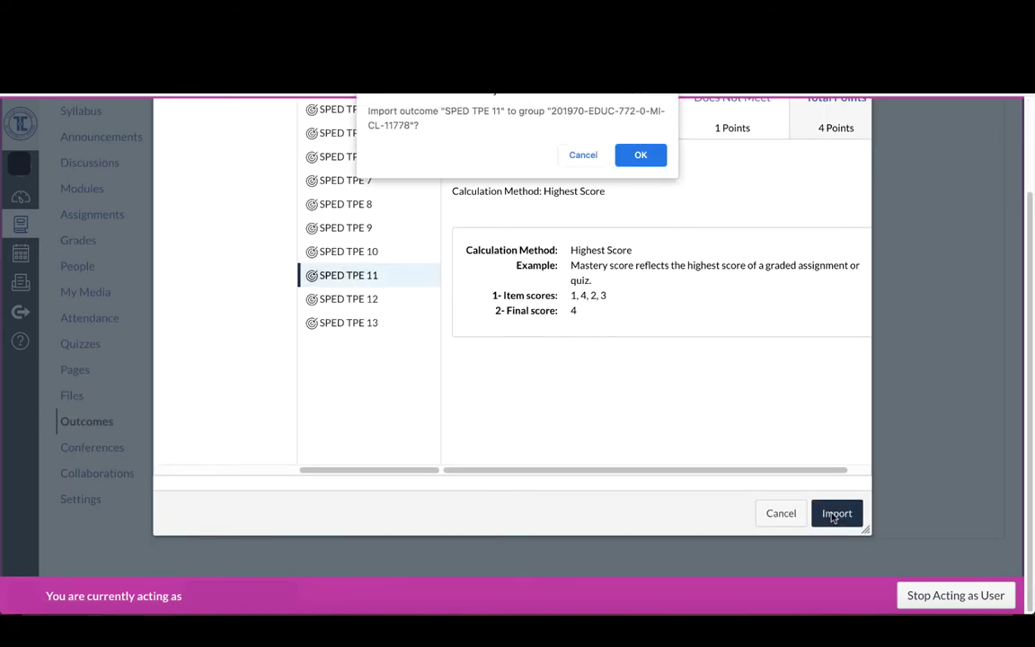
left_click(641, 156)
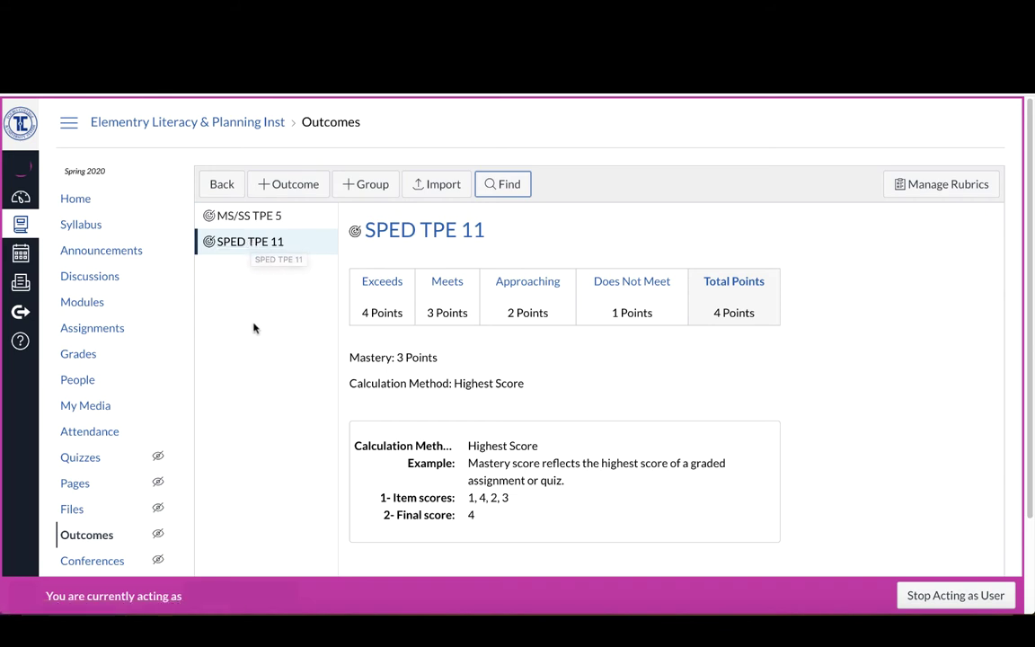
Go to the course's Assignments list.
left_click(101, 332)
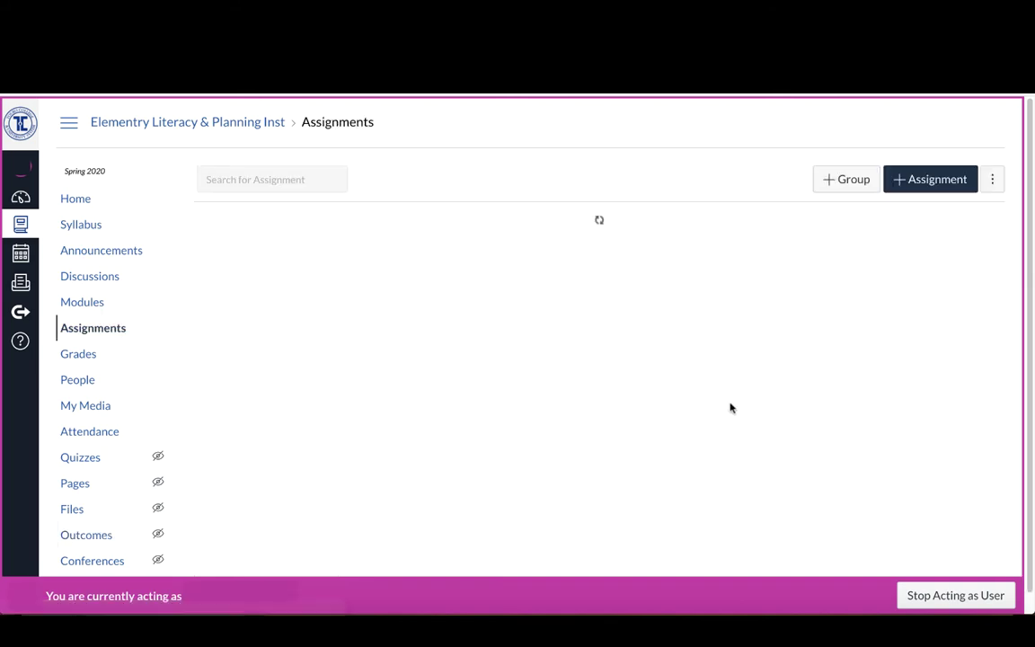
scroll(821, 422, "down", 5)
scroll(810, 413, "down", 2)
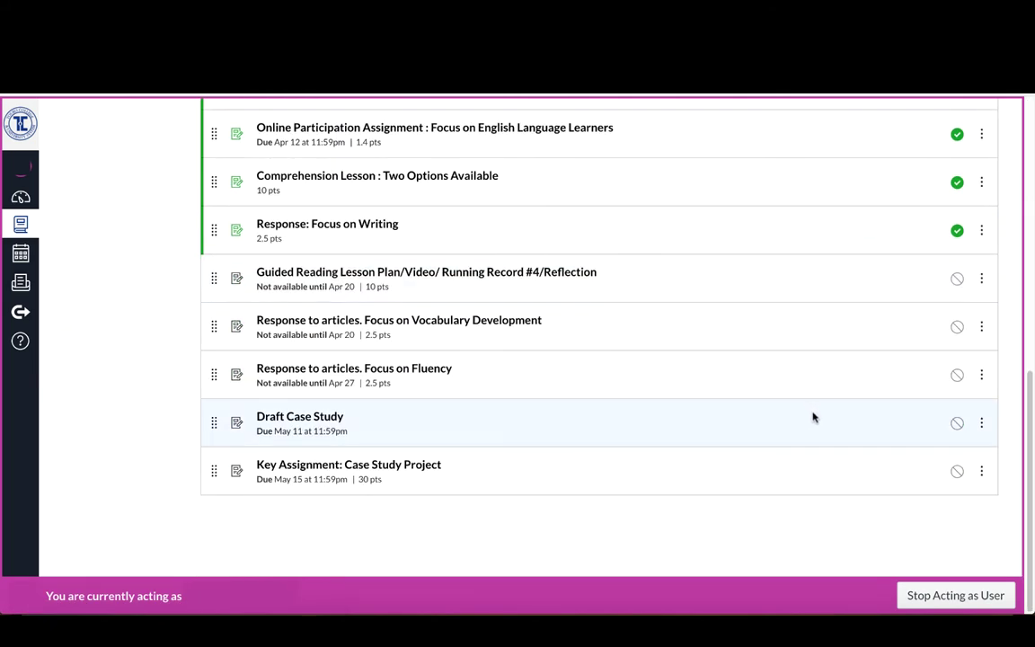
scroll(813, 417, "up", 6)
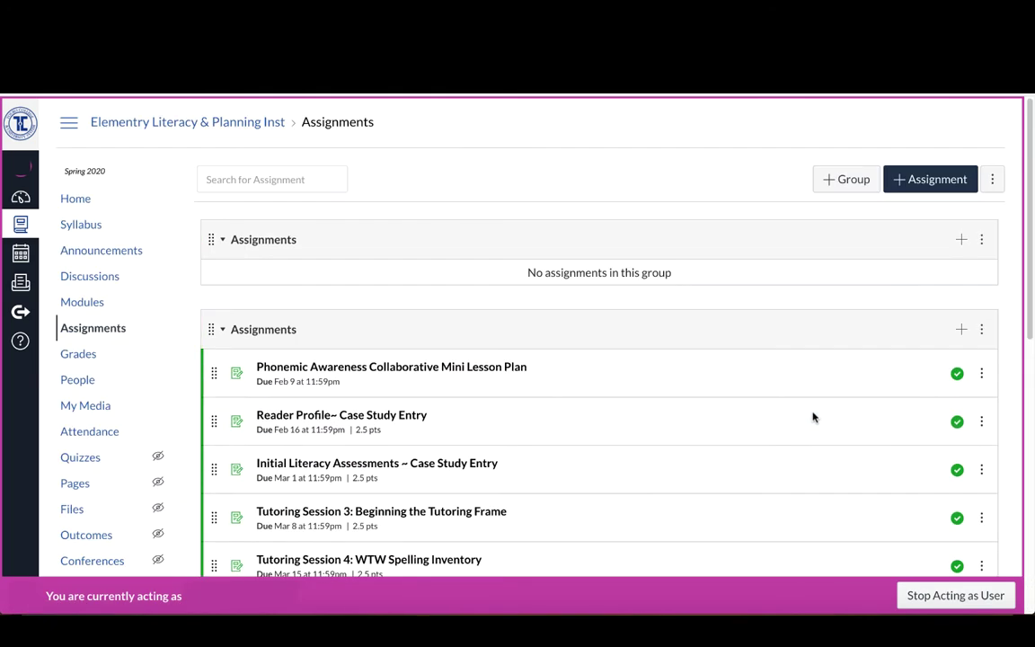
Create a new assignment named 'Temporary' and exclude it from the final grade.
left_click(928, 184)
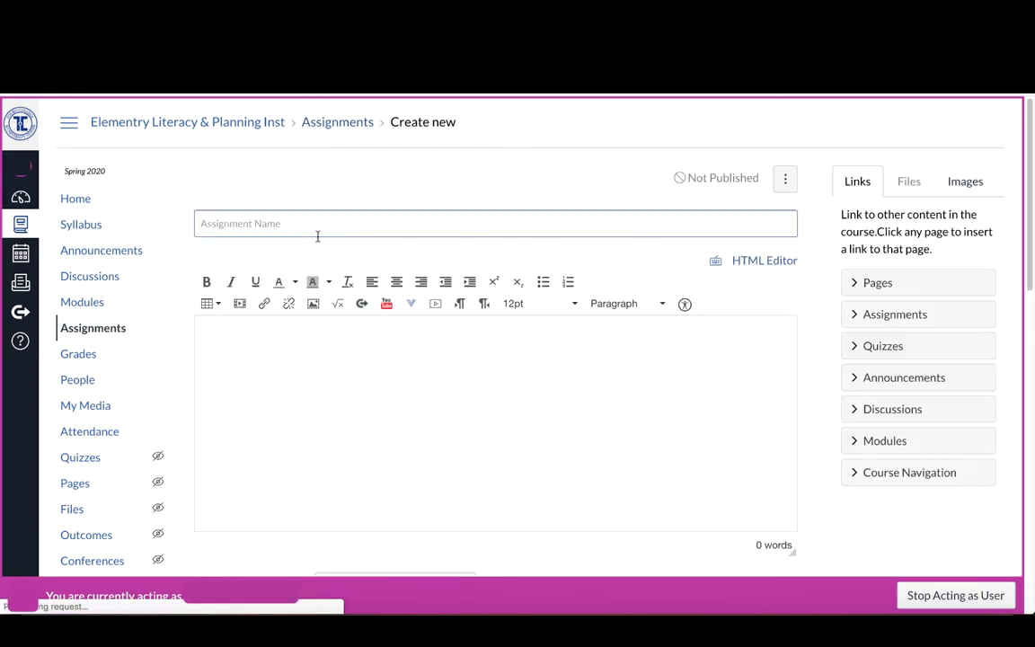
type("Temporary")
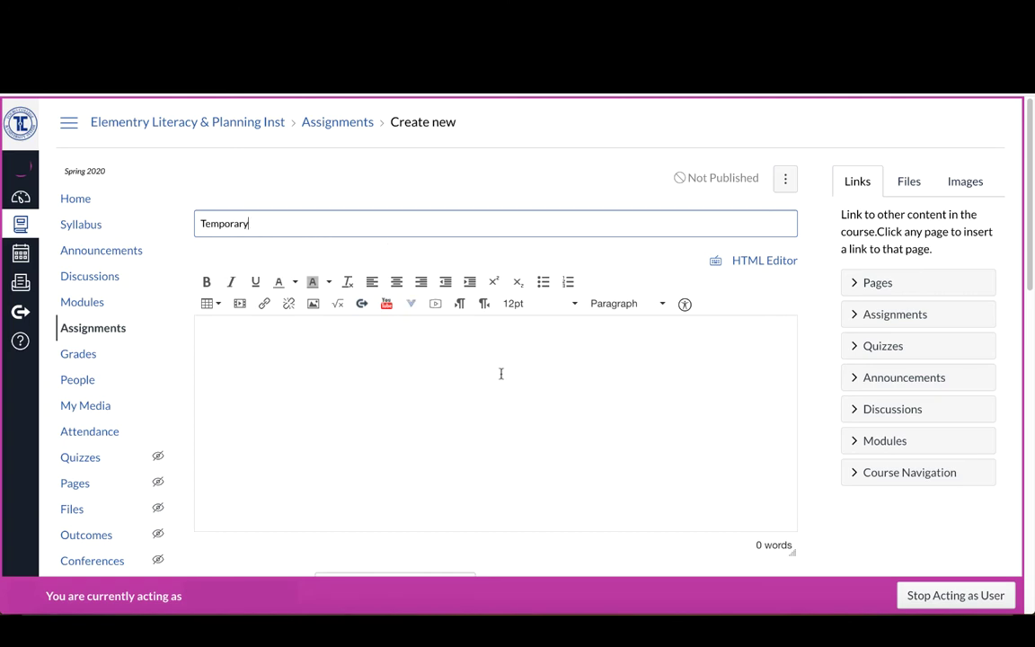
scroll(701, 397, "down", 10)
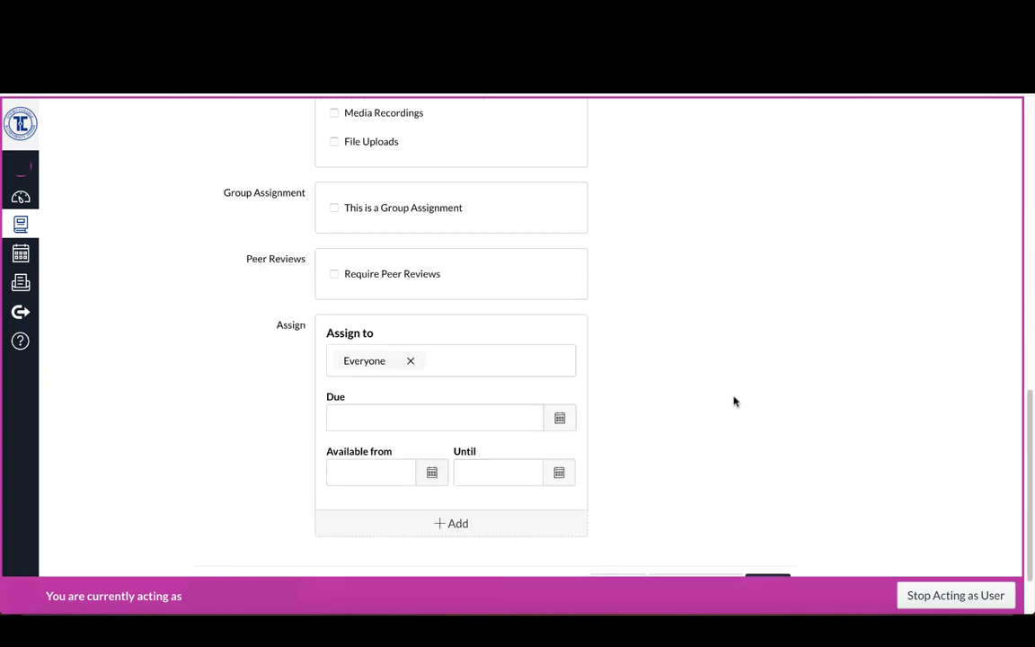
scroll(691, 393, "up", 4)
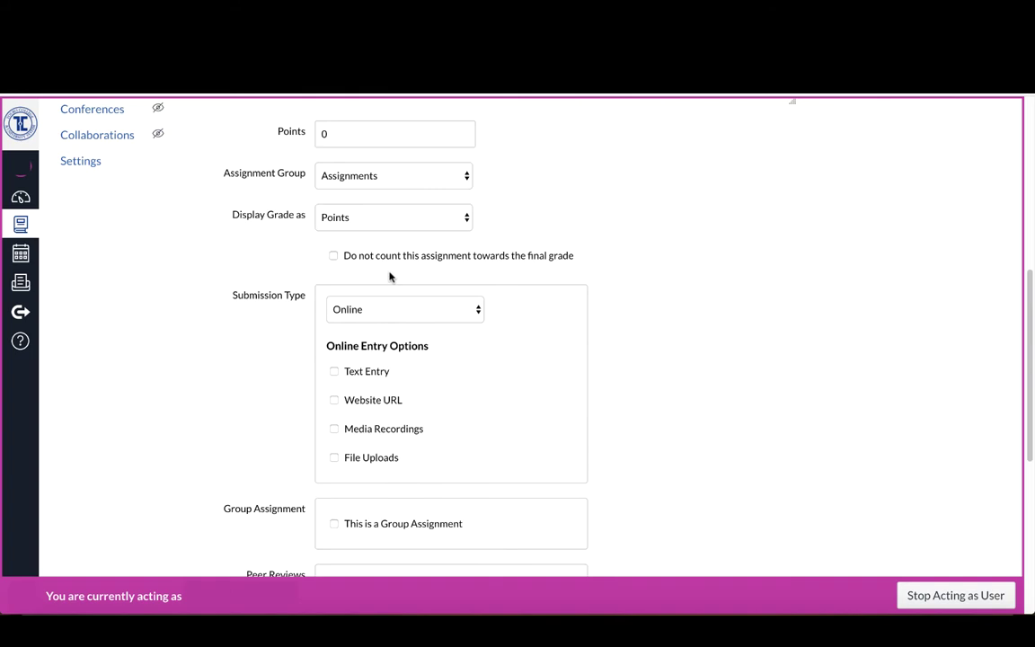
left_click(334, 256)
scroll(710, 339, "down", 5)
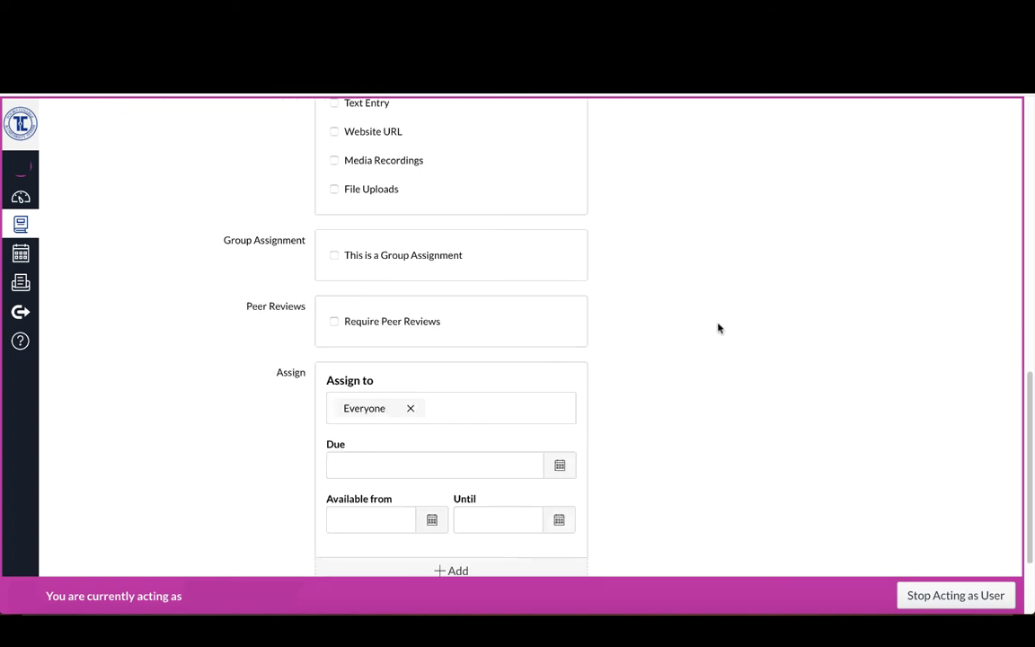
scroll(719, 328, "up", 3)
scroll(719, 312, "down", 1)
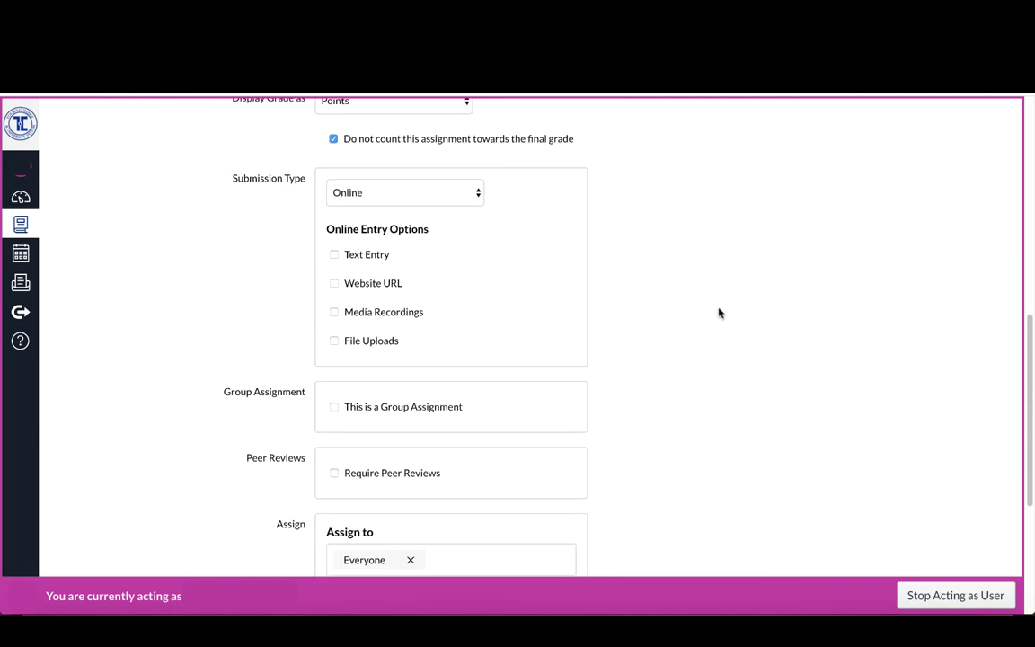
scroll(727, 319, "down", 4)
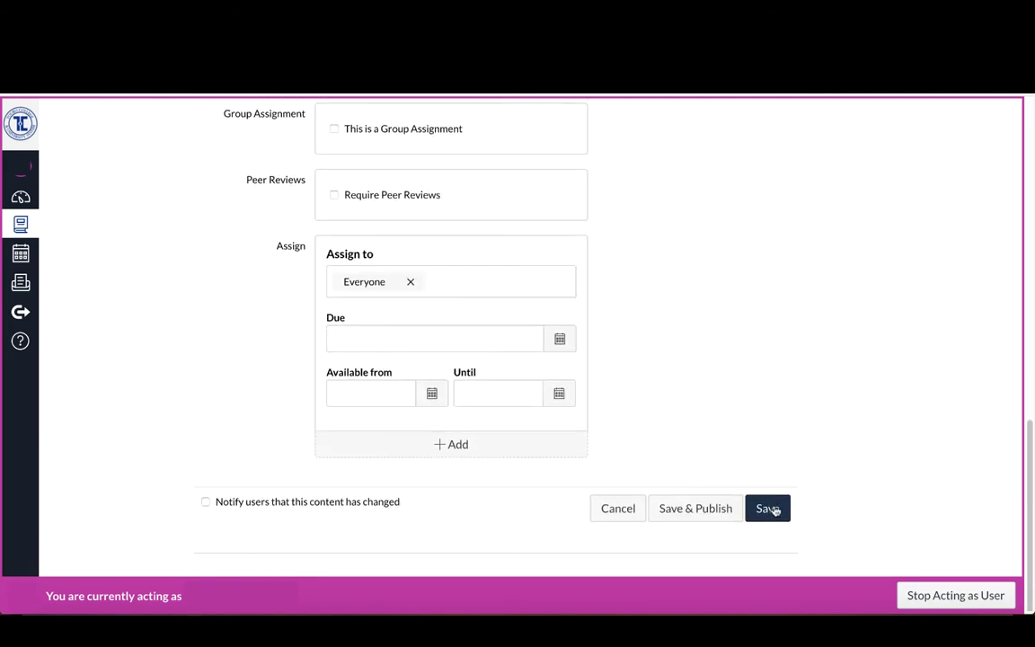
Set the submission type to File Uploads and save the assignment.
left_click(768, 509)
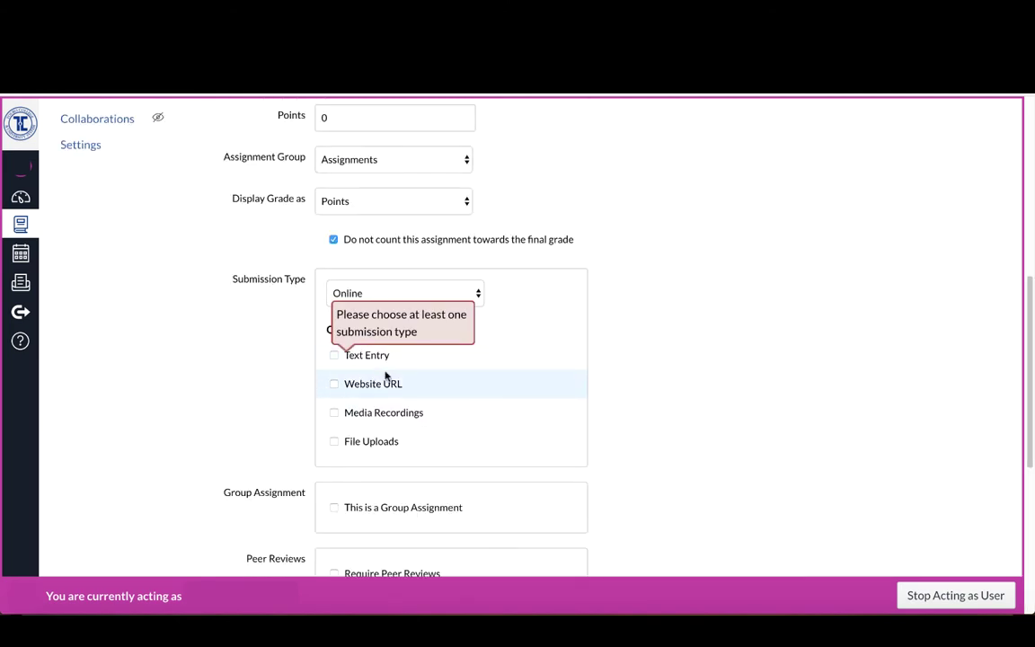
left_click(334, 441)
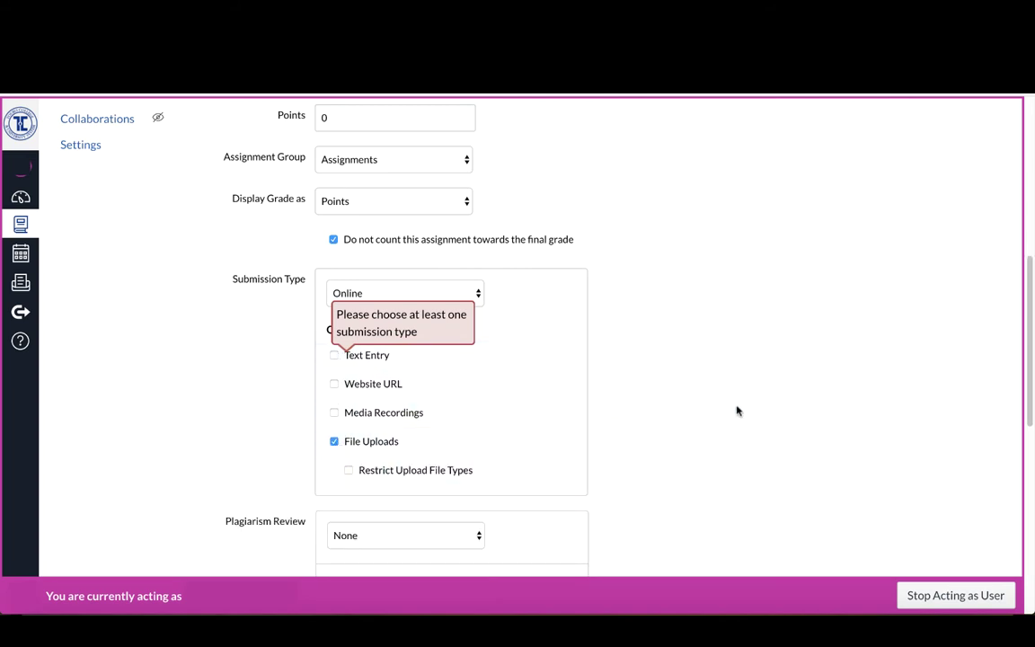
scroll(737, 411, "down", 6)
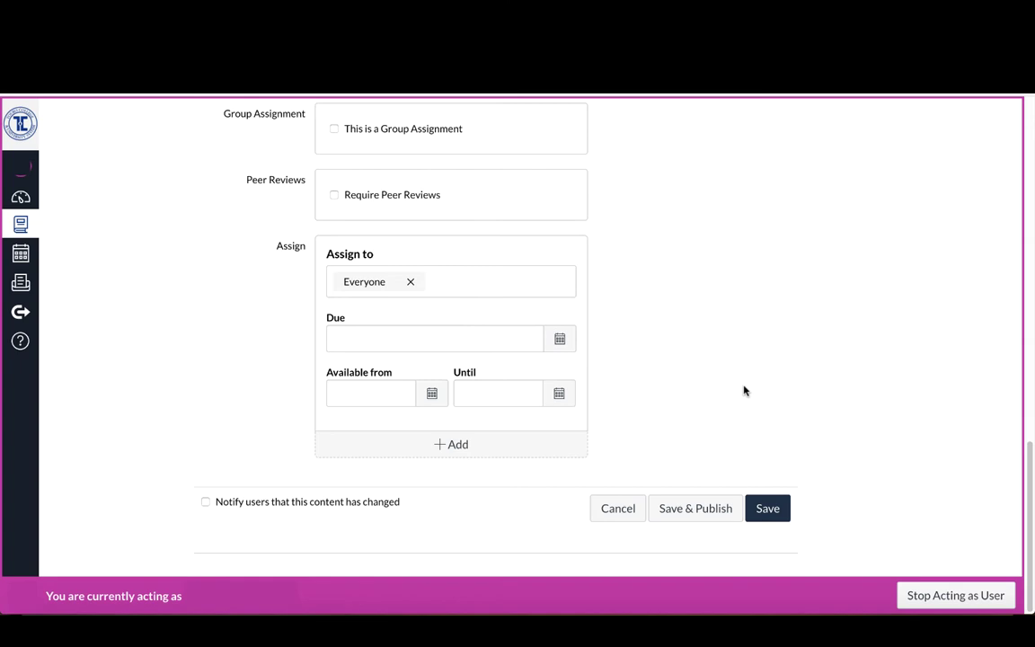
left_click(770, 508)
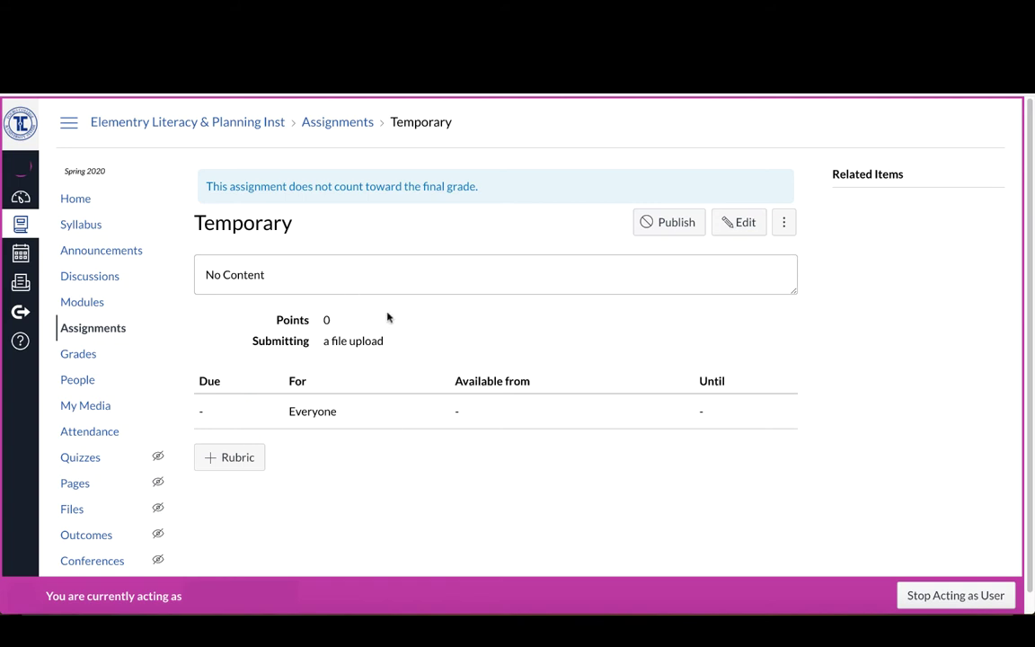
Add a rubric titled Some Rubric and delete its default placeholder criterion.
left_click(218, 459)
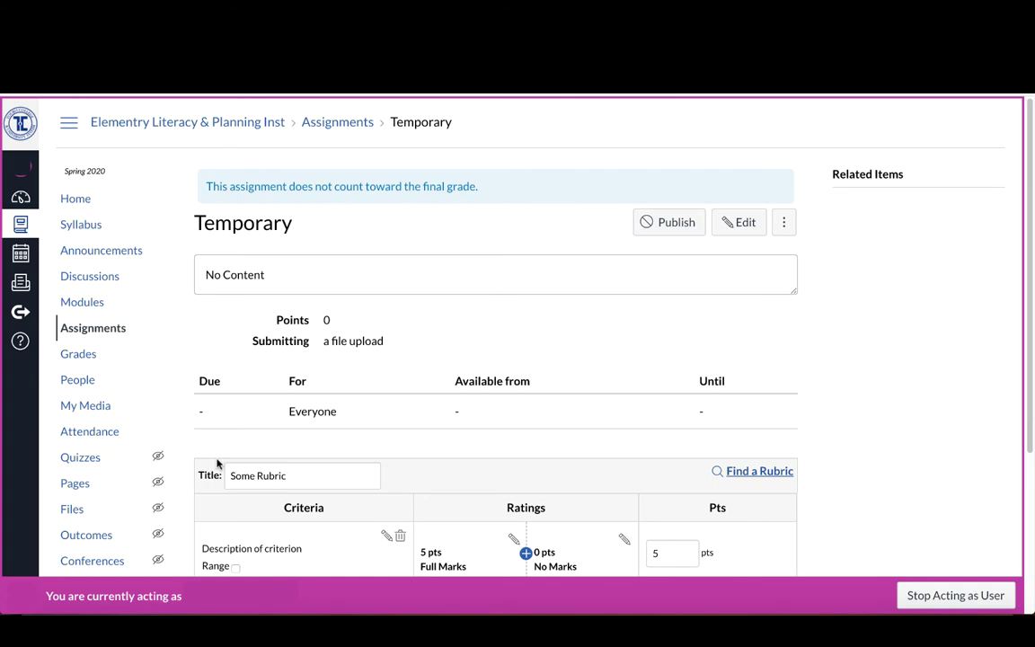
scroll(541, 462, "down", 3)
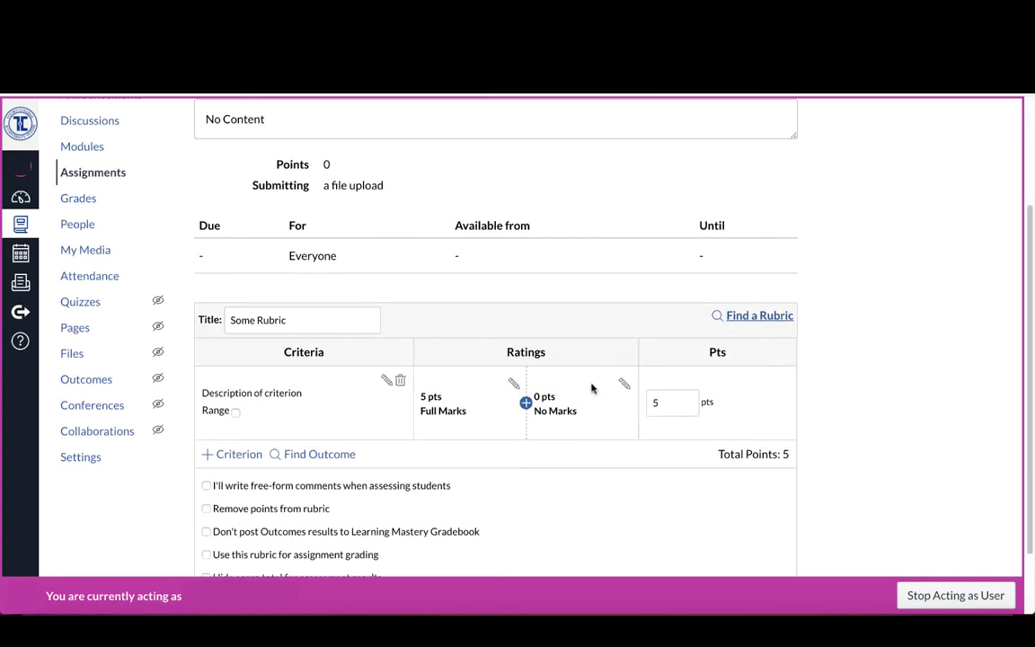
left_click(400, 381)
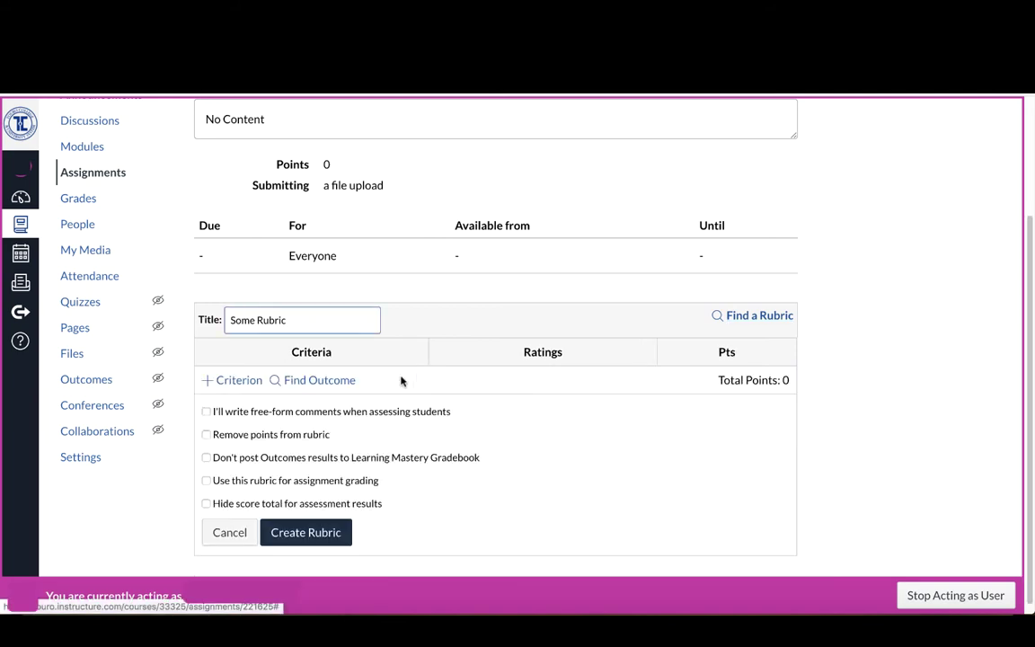
Import MS/SS TPE 5 and SPED TPE 11 from the course outcomes as rubric criteria.
left_click(315, 381)
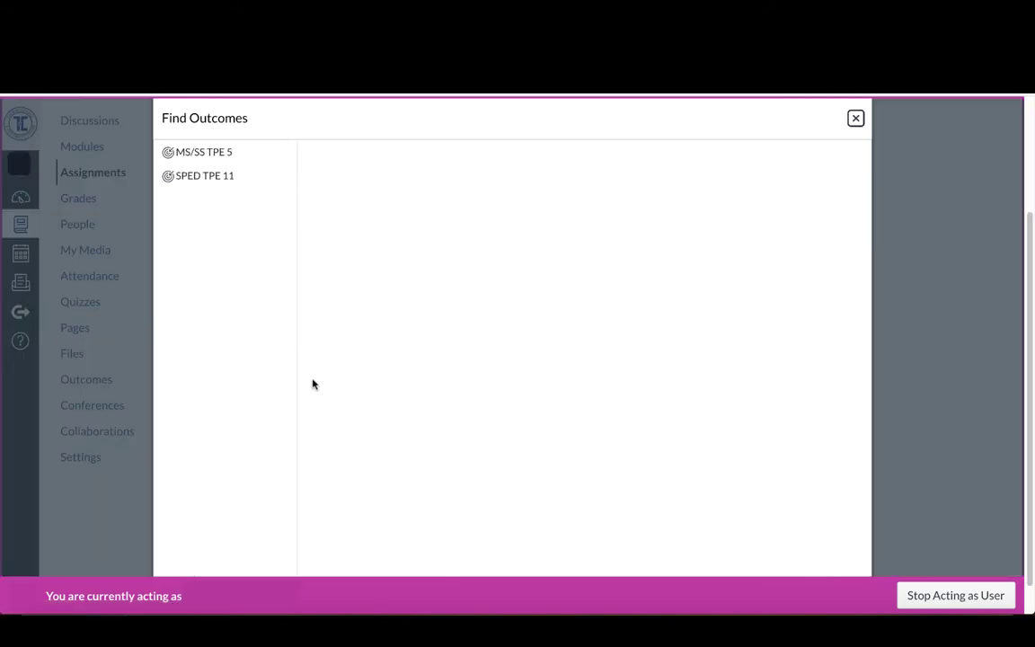
left_click(197, 162)
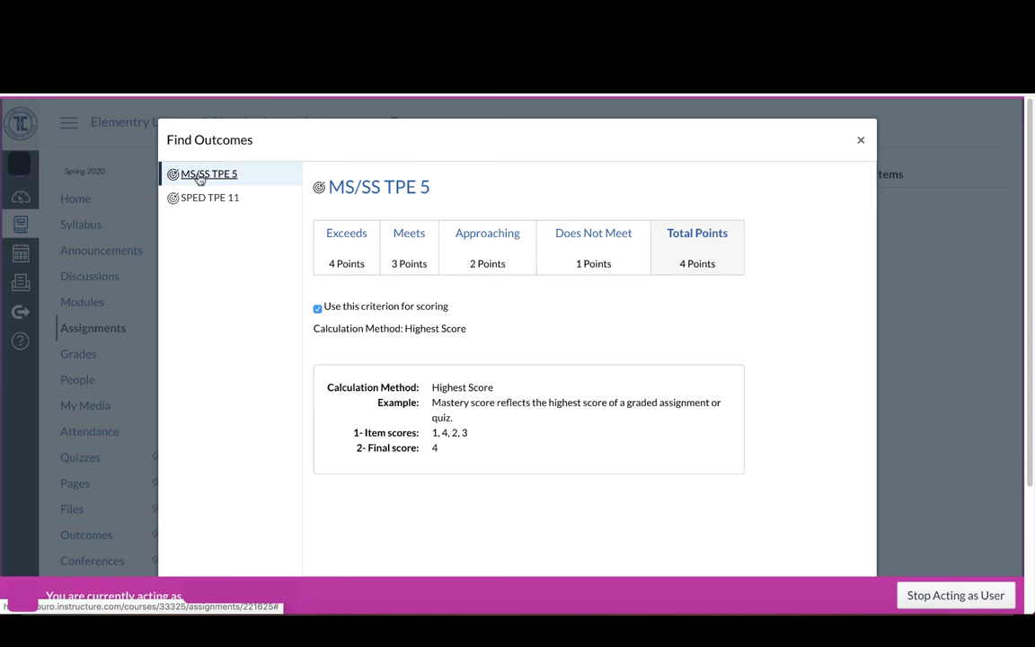
scroll(564, 378, "down", 3)
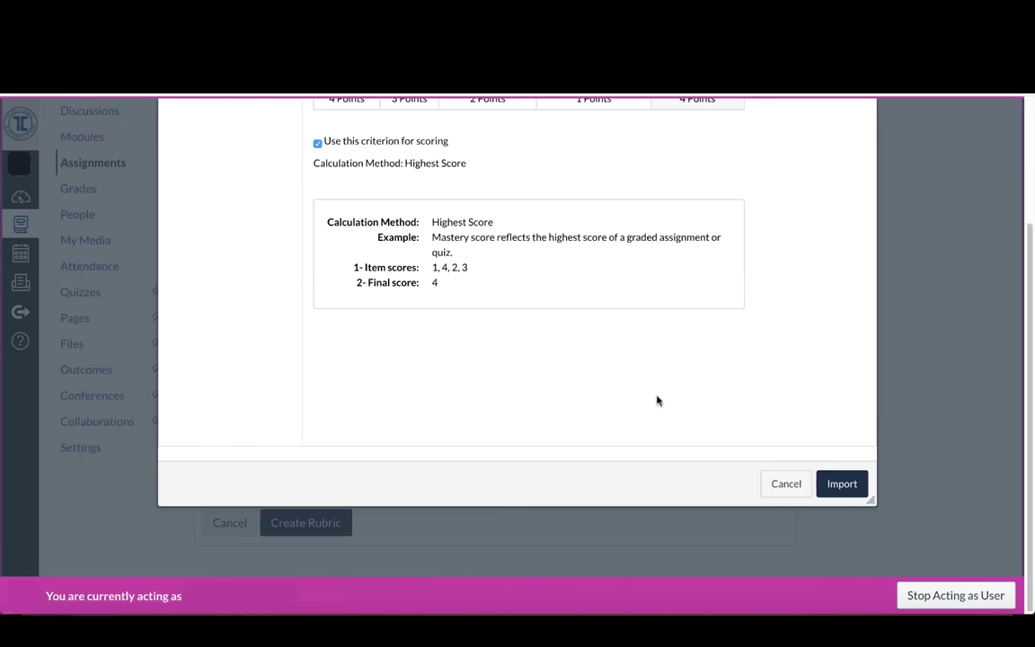
left_click(848, 485)
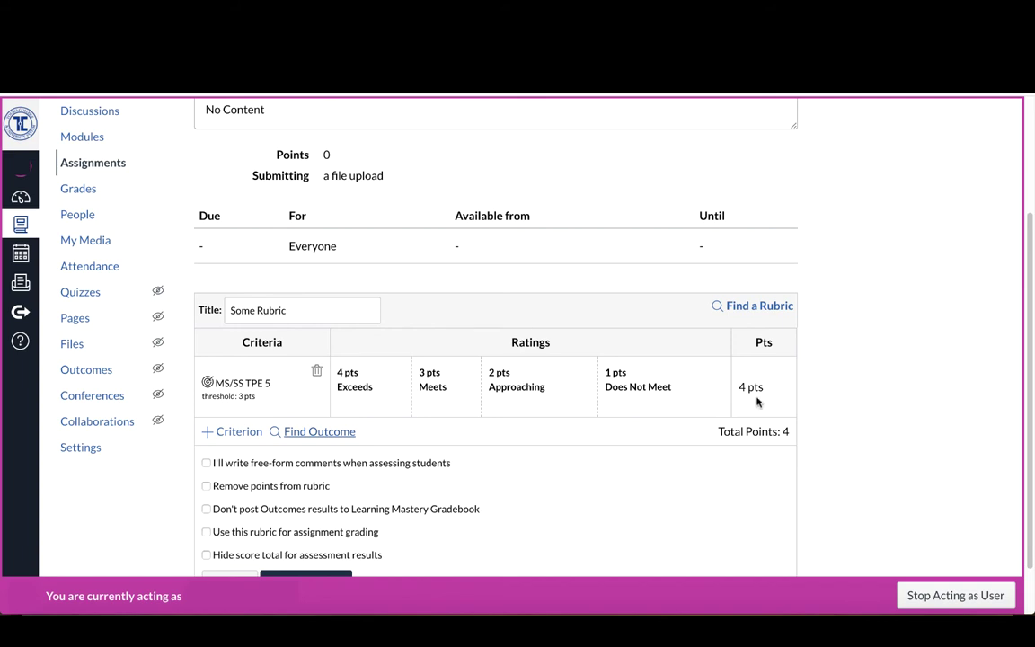
left_click(320, 432)
left_click(210, 178)
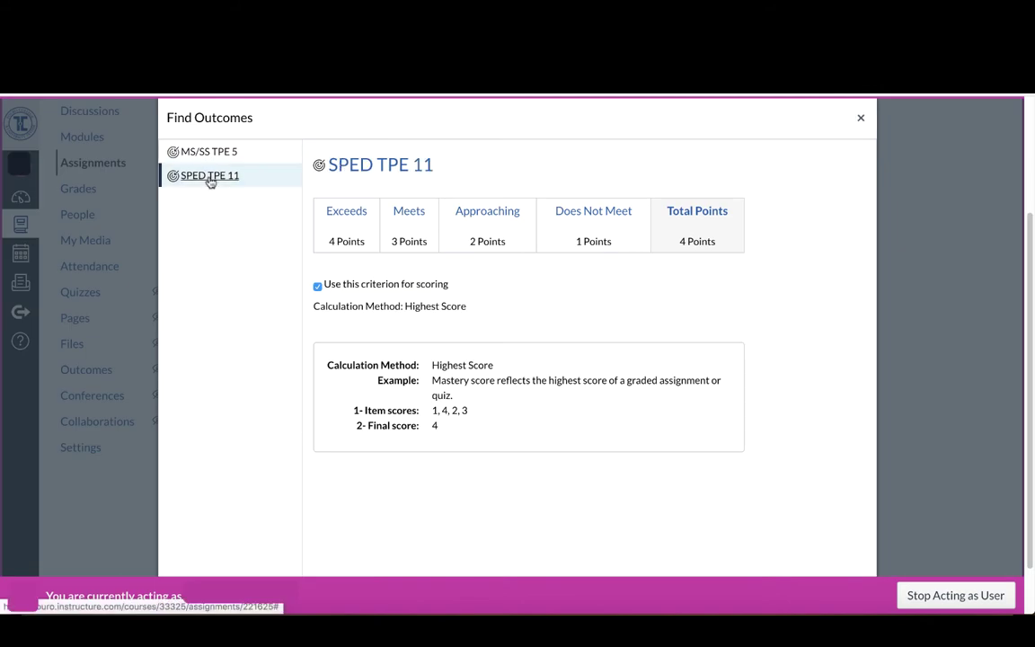
scroll(550, 439, "down", 1)
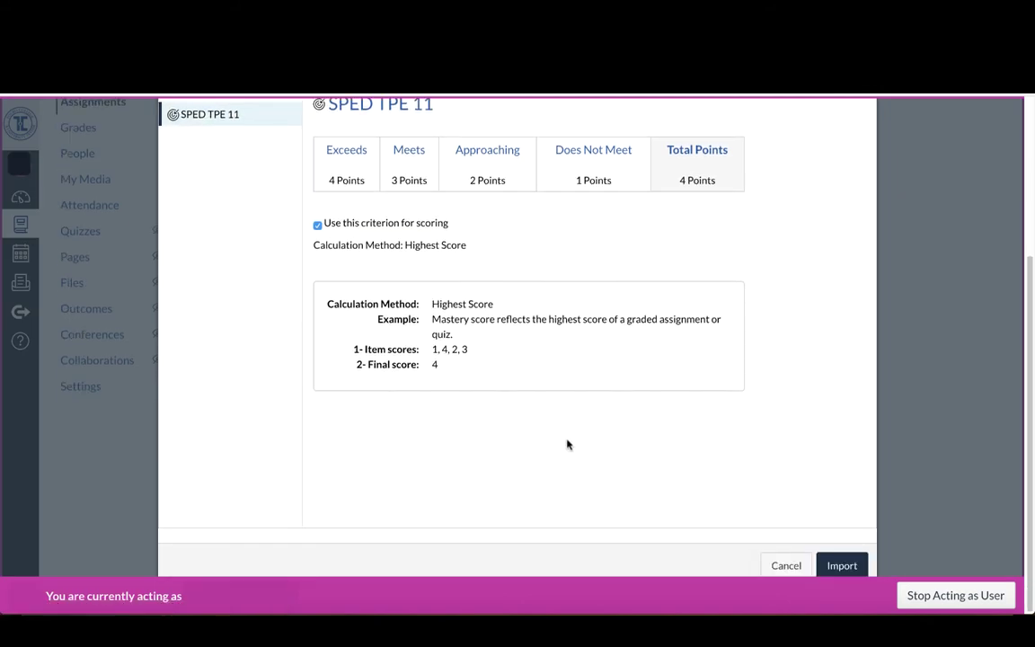
left_click(841, 565)
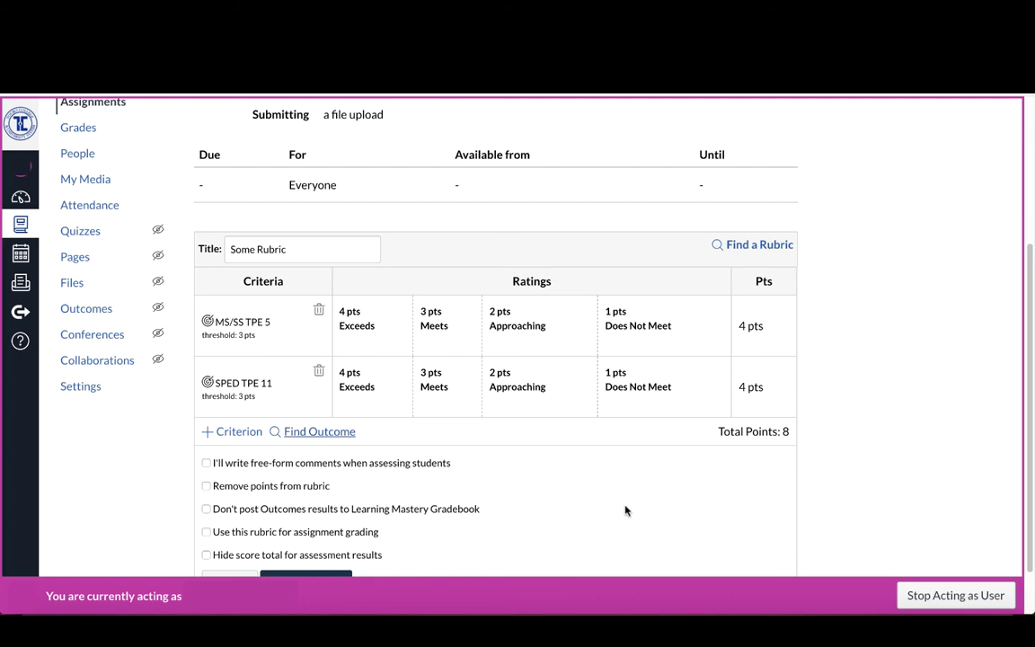
scroll(582, 473, "down", 1)
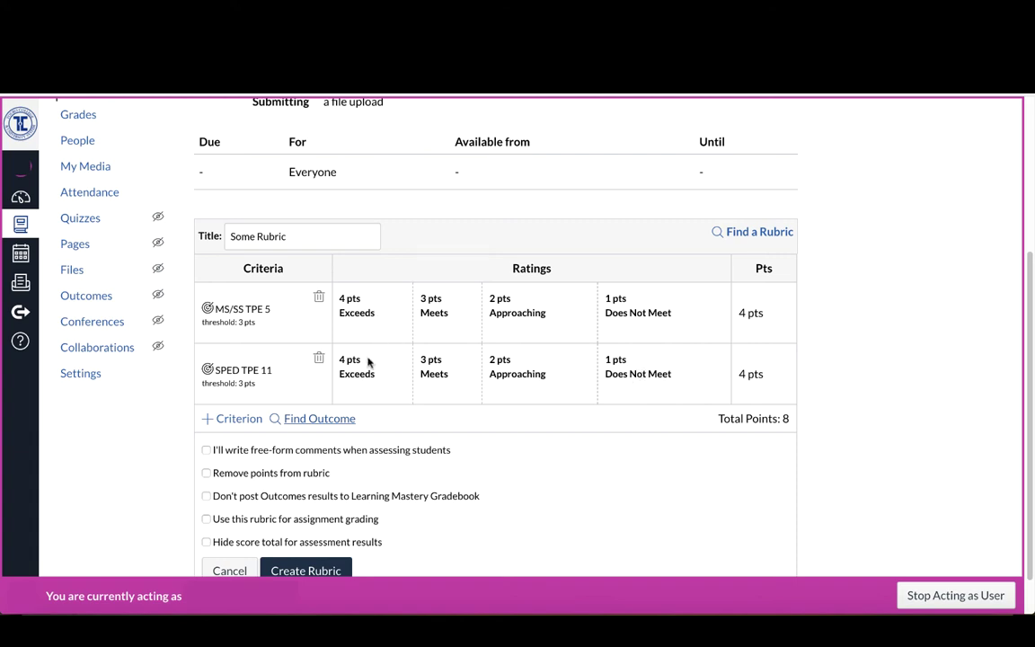
scroll(409, 337, "down", 1)
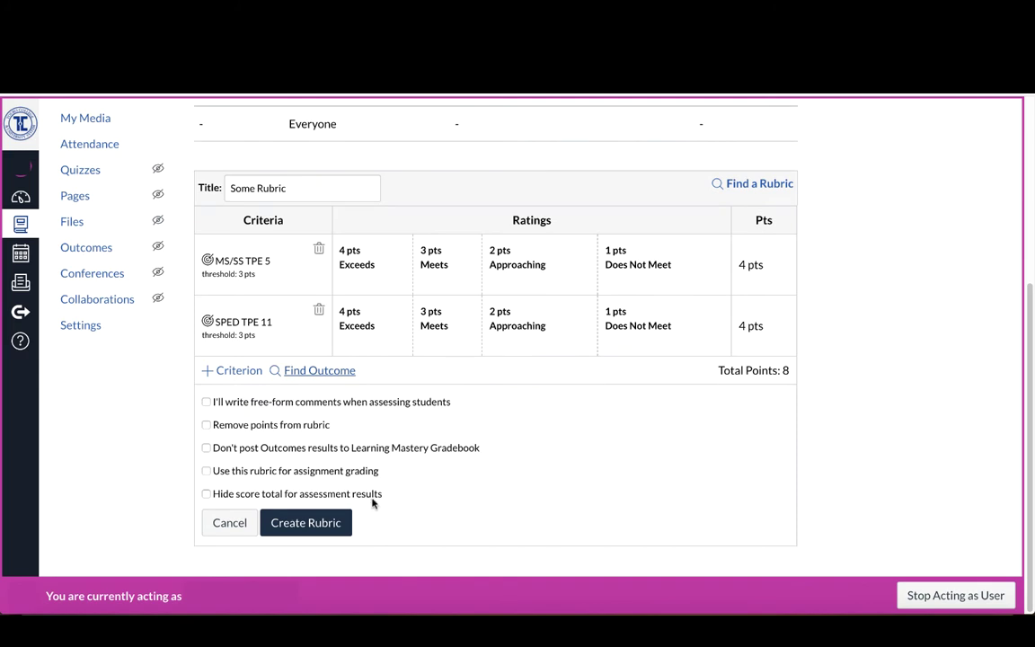
Create the rubric, then highlight the No Content text and both criterion names.
left_click(310, 523)
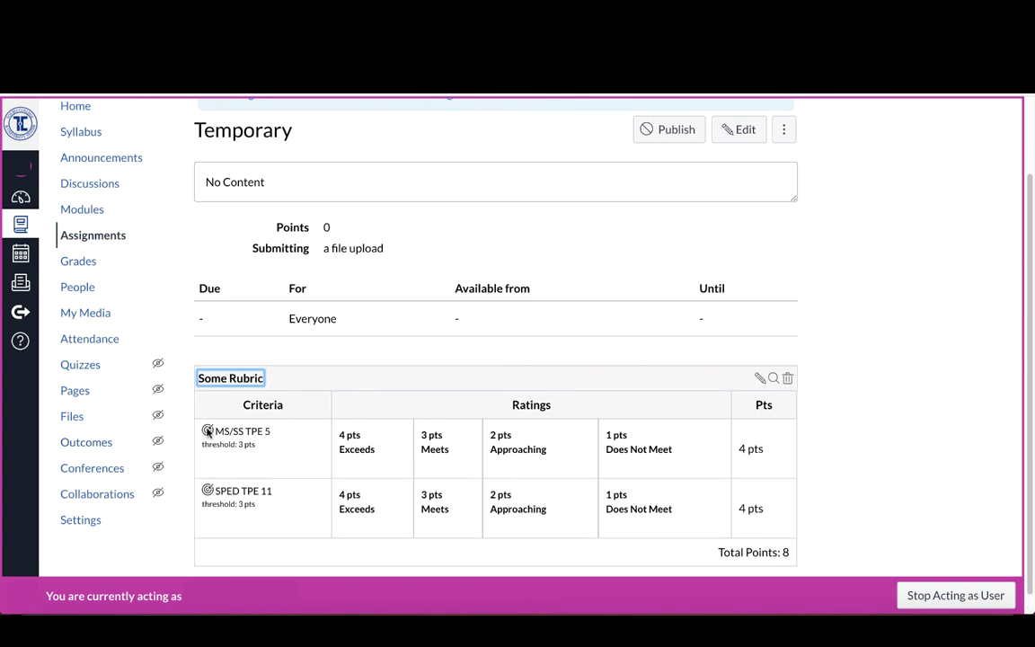
left_click(207, 432)
left_click_drag(206, 181, 264, 183)
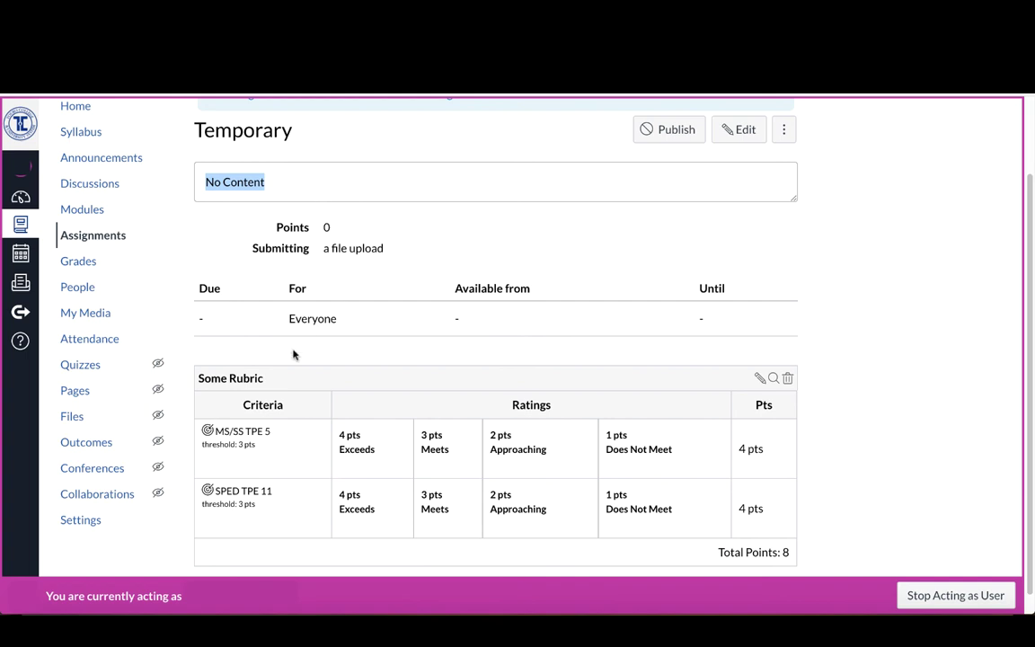
left_click_drag(216, 432, 270, 434)
left_click(208, 490)
left_click_drag(212, 490, 283, 497)
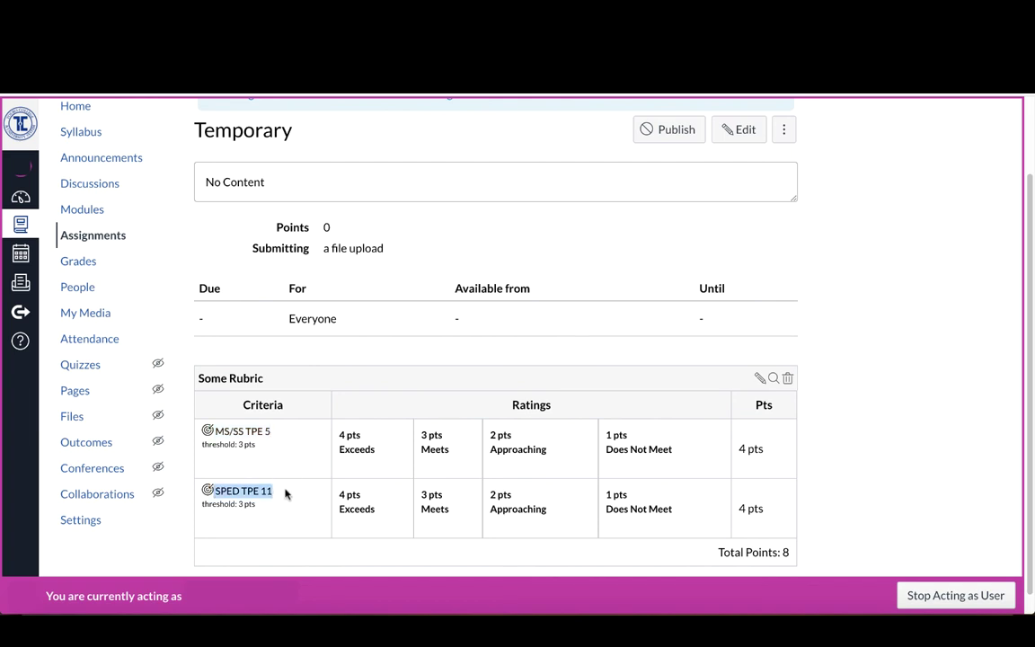
left_click(289, 485)
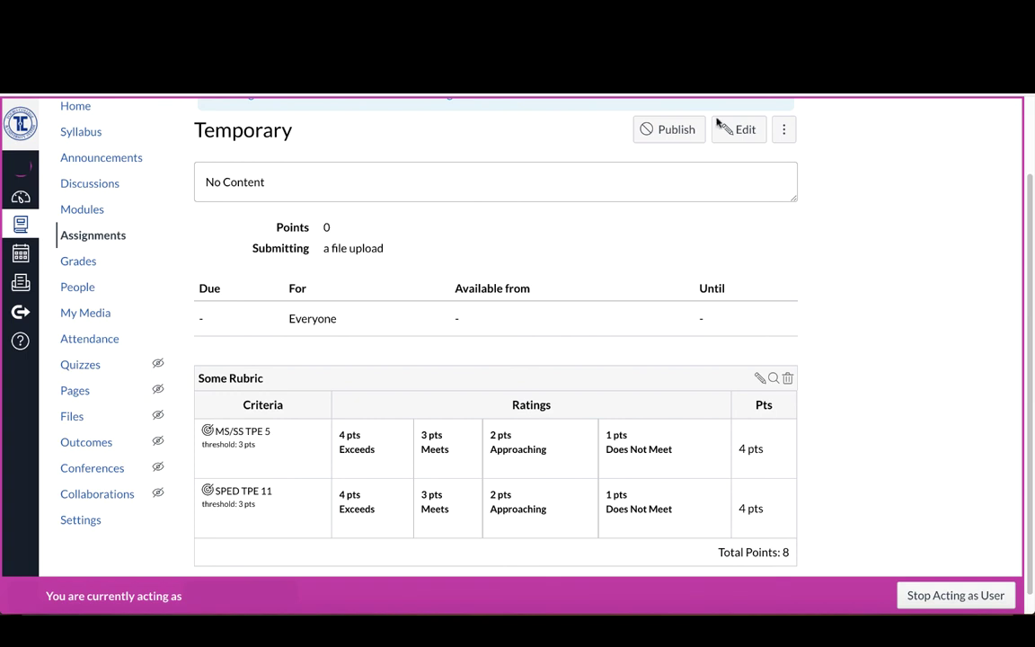